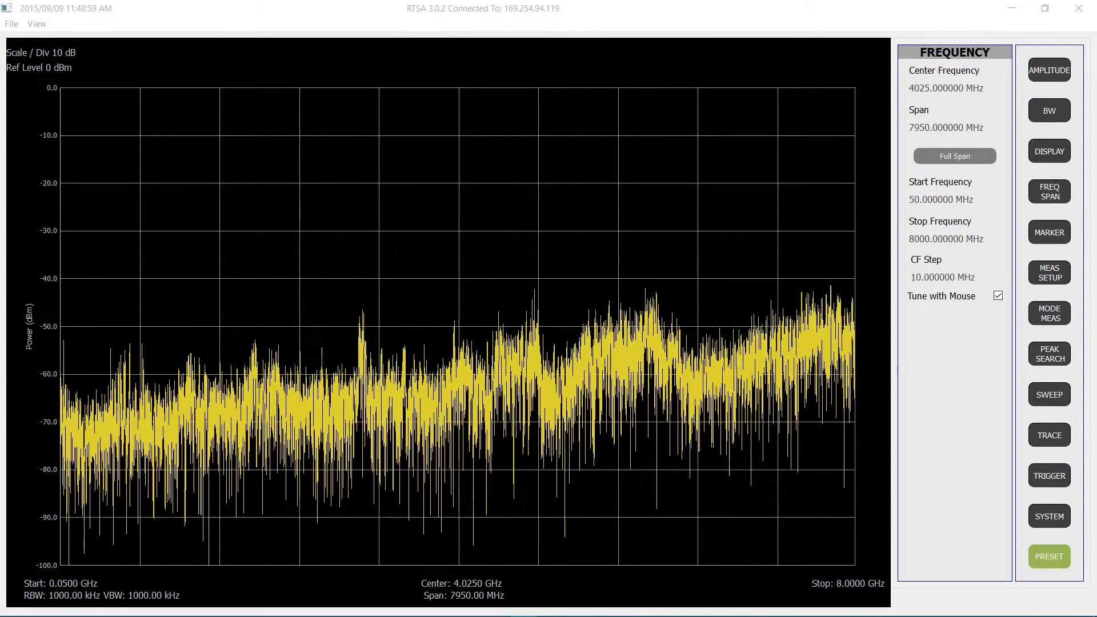
Step: Set the frequency span to 10 MHz
click(954, 129)
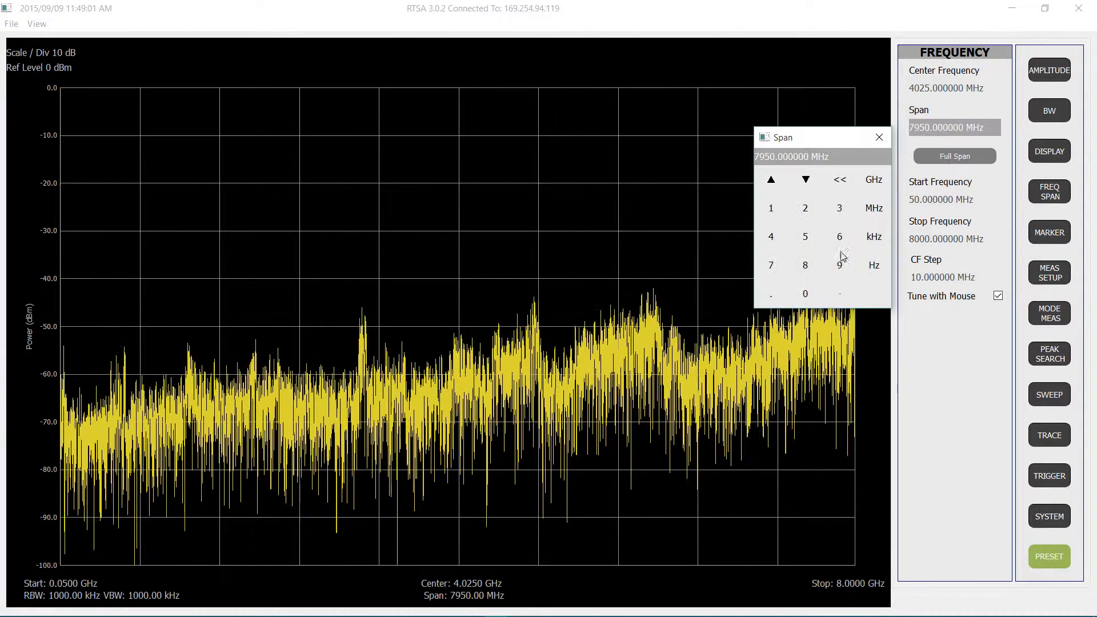
click(771, 208)
click(803, 295)
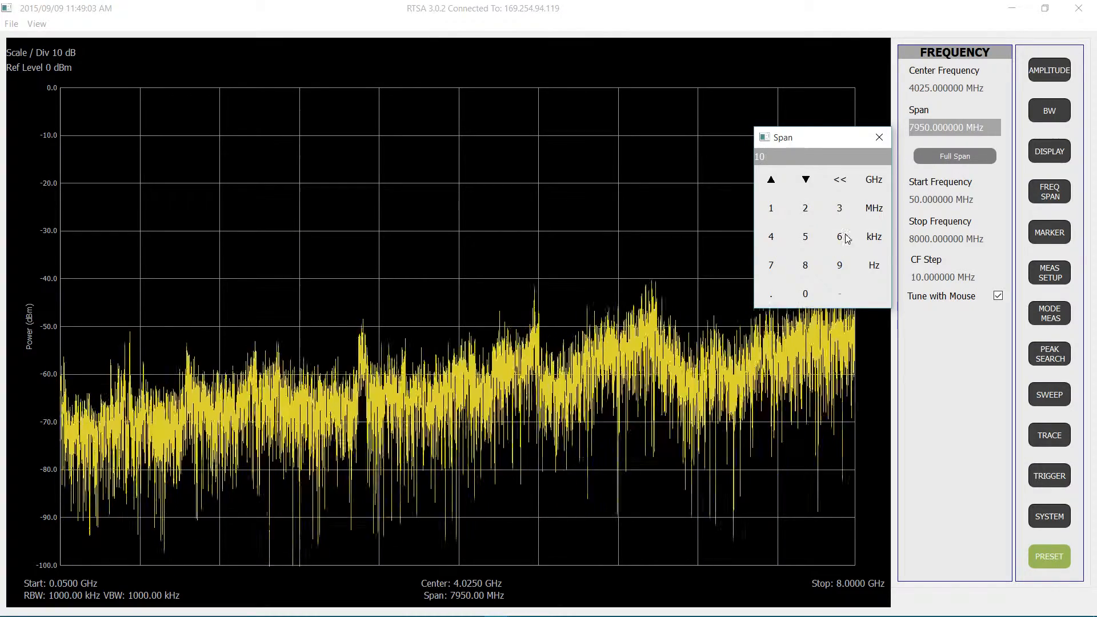
click(875, 209)
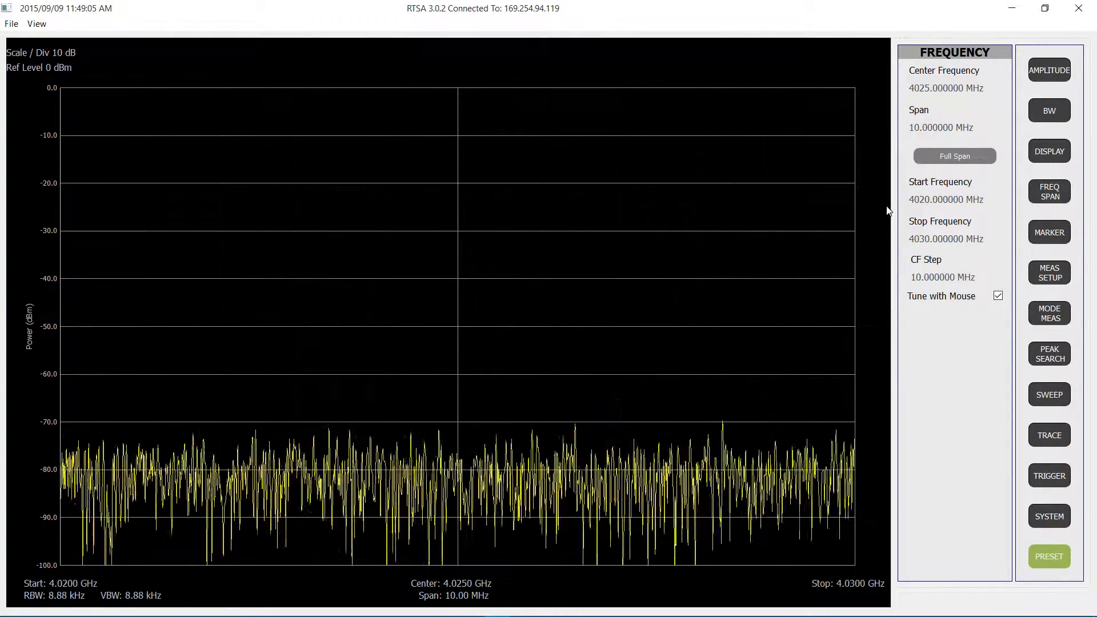
Step: Set the center frequency to 103 MHz
click(949, 89)
click(772, 171)
click(803, 254)
click(838, 171)
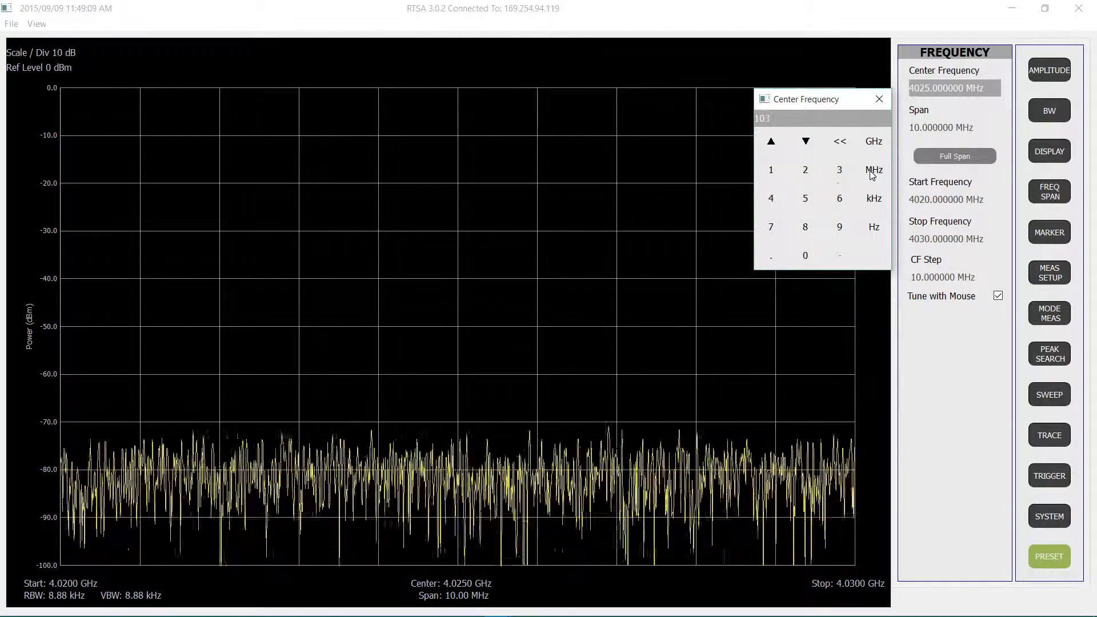
click(873, 169)
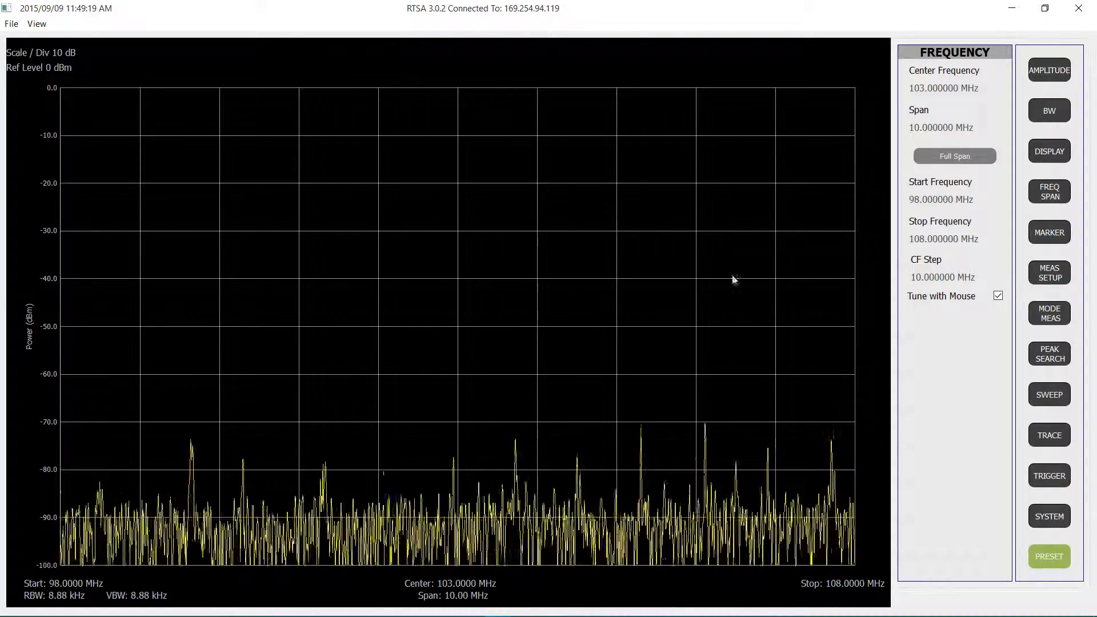
Step: Set the amplitude reference level to -80 dBm and the vertical scale to 5 dB per division
click(1050, 74)
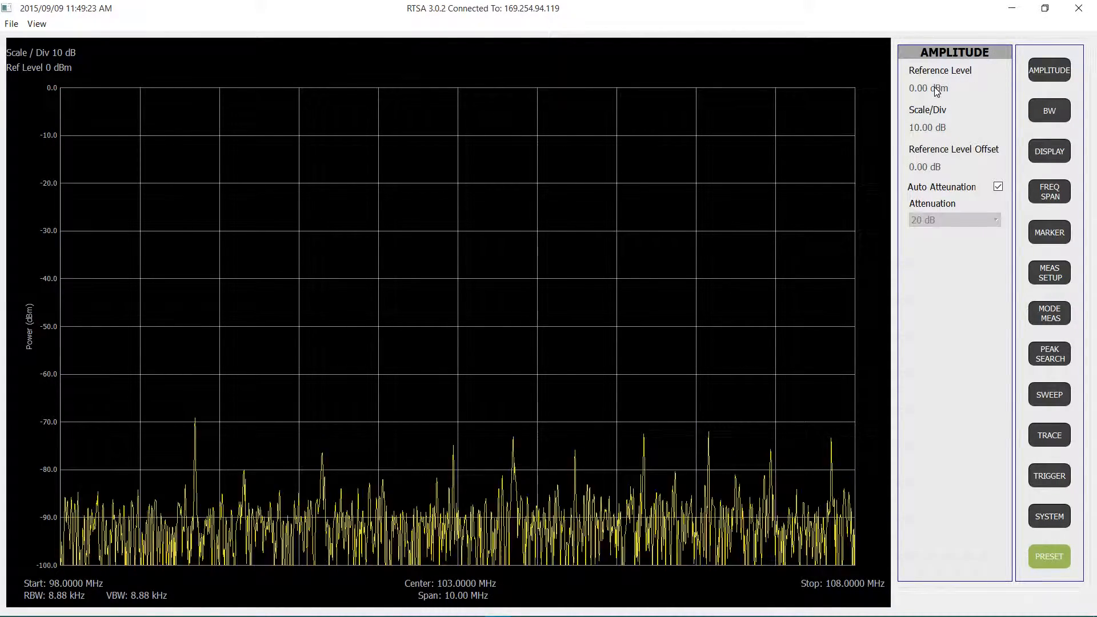
click(952, 87)
click(839, 255)
click(805, 225)
click(804, 253)
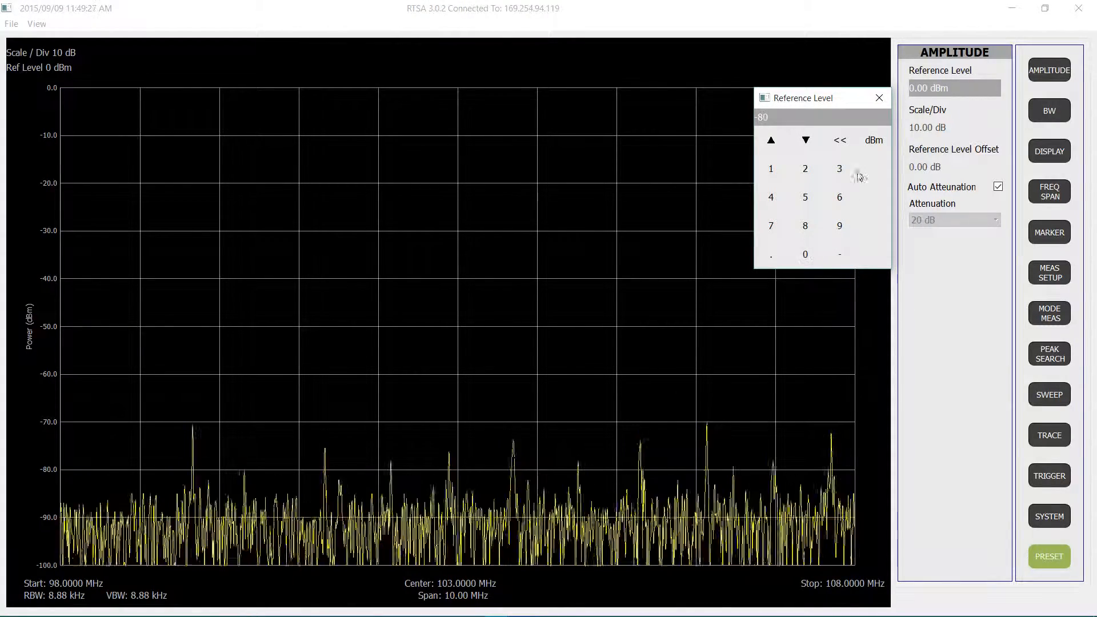
click(869, 141)
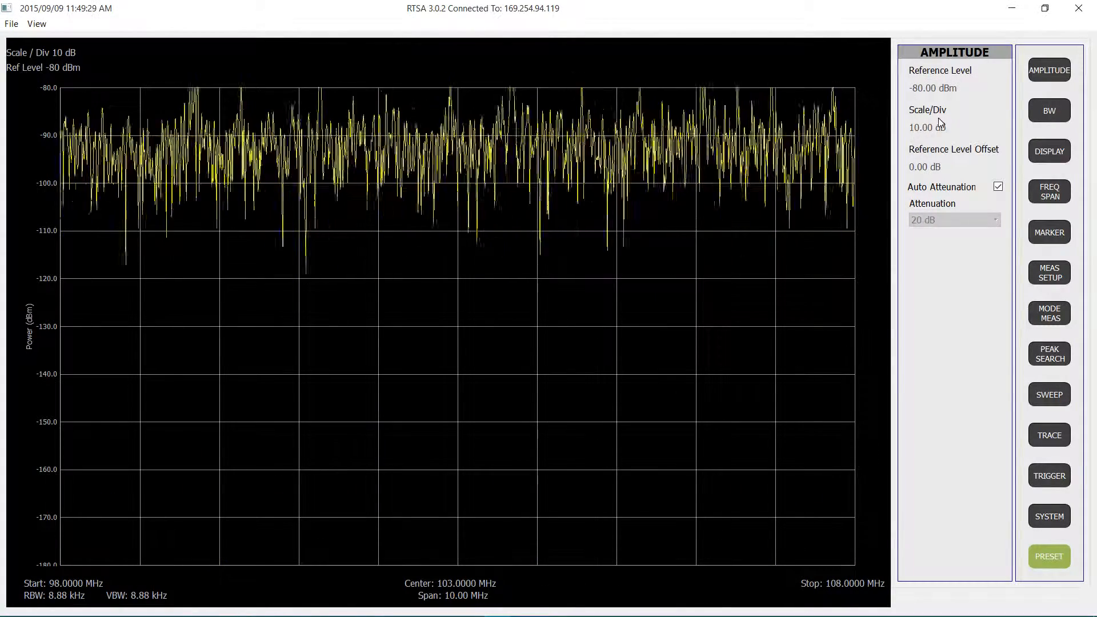
click(925, 128)
click(805, 236)
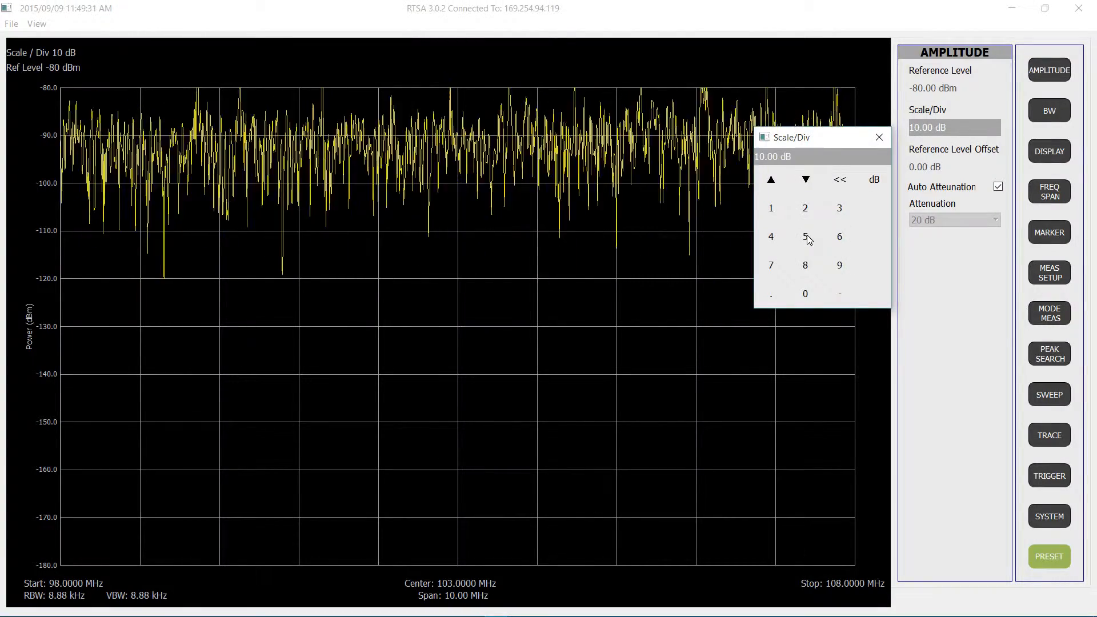
click(874, 180)
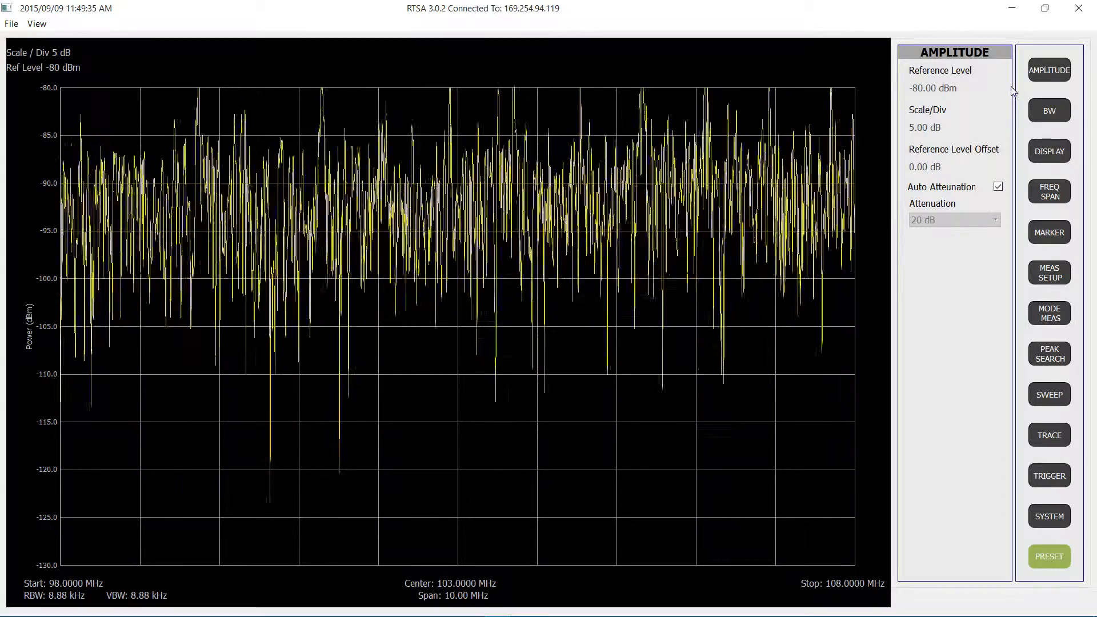
Step: Turn off automatic attenuation and set the attenuation to 0 dB
click(997, 187)
click(993, 221)
click(966, 232)
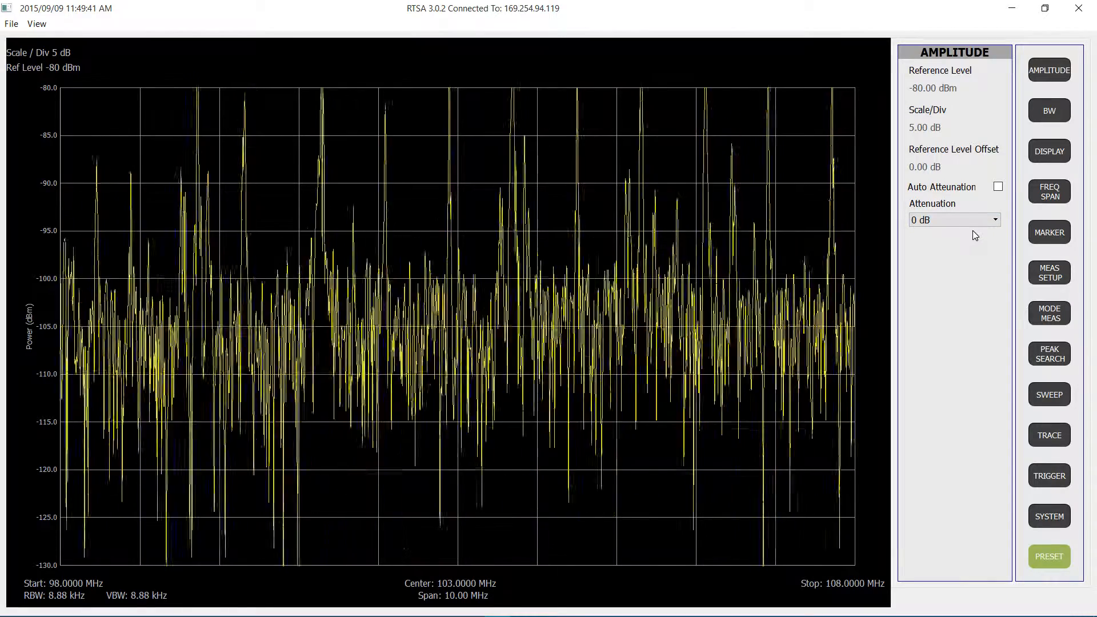
Step: Change the type of trace 1 to Trace Average
click(1045, 436)
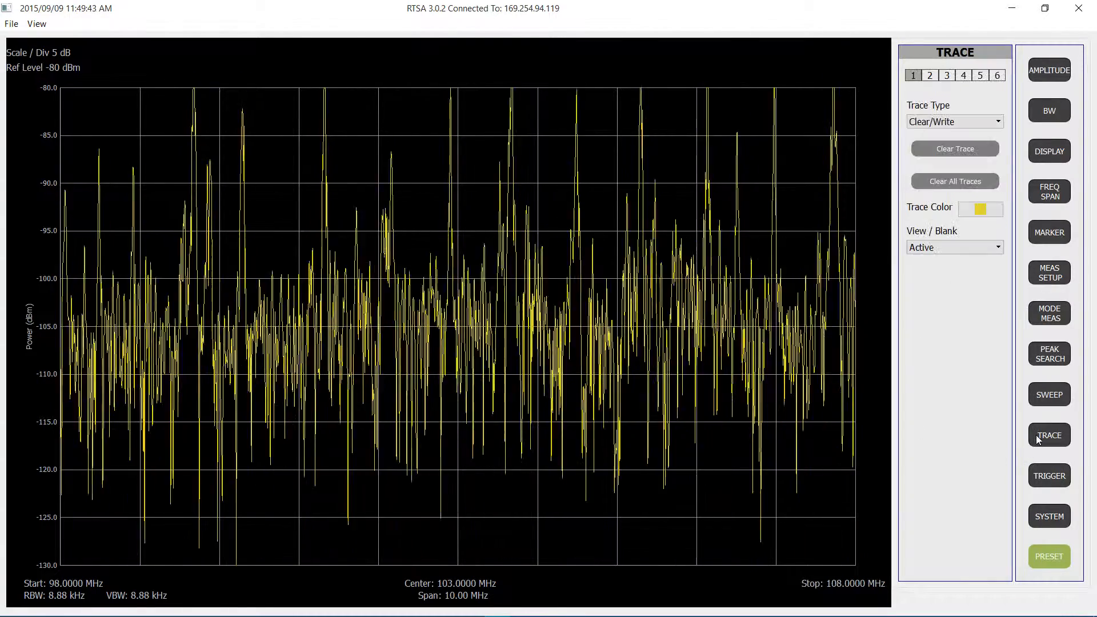
click(994, 123)
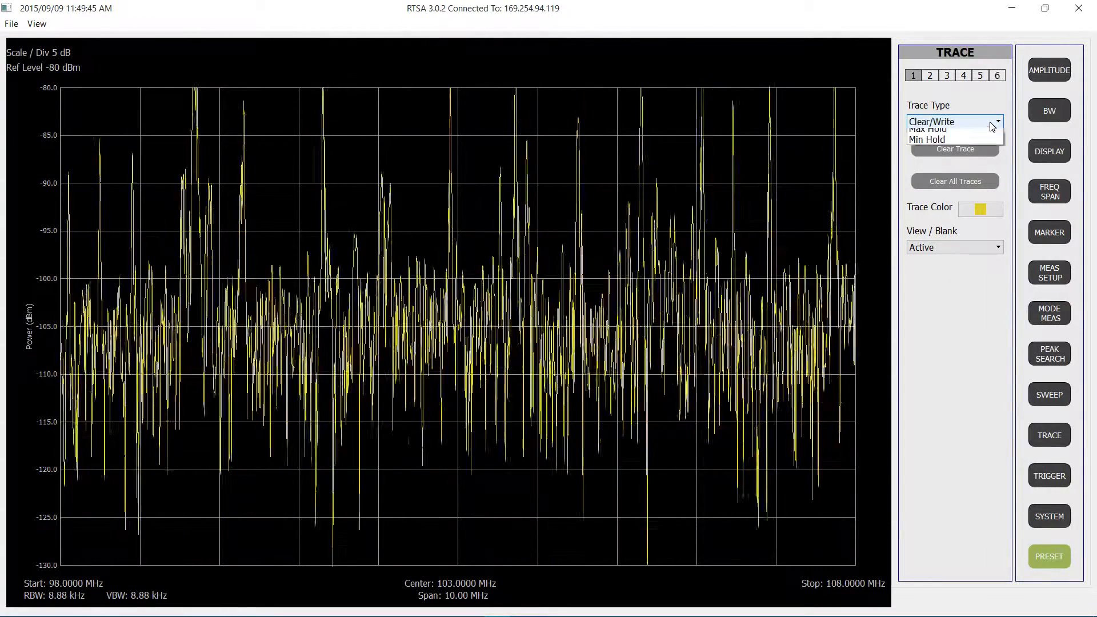
click(974, 145)
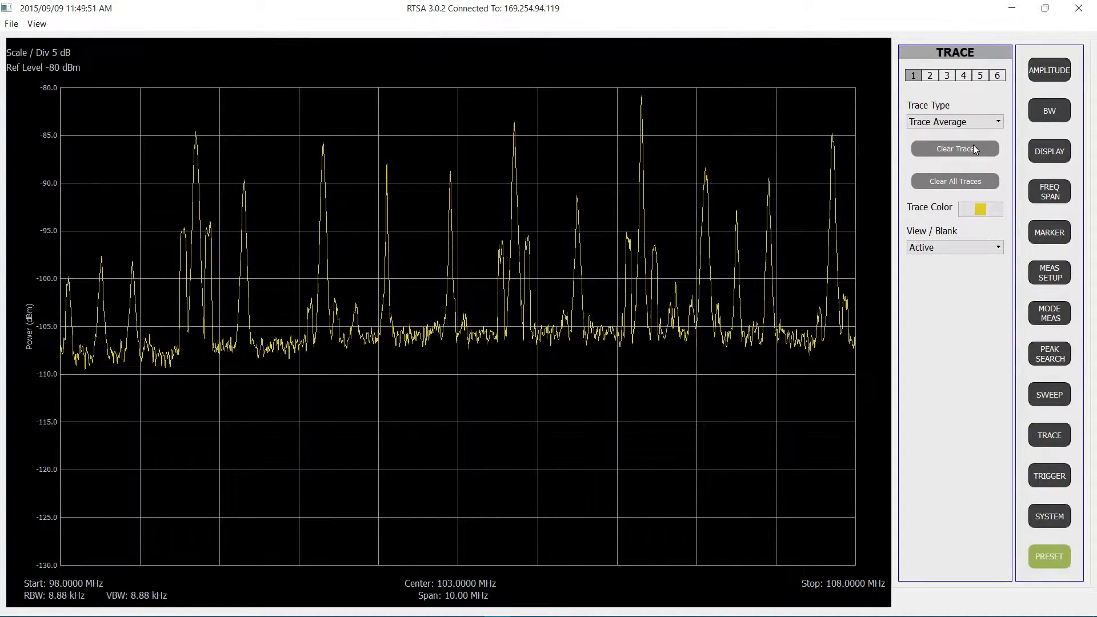
Step: Set the resolution bandwidth manually to 10 kHz
click(1046, 111)
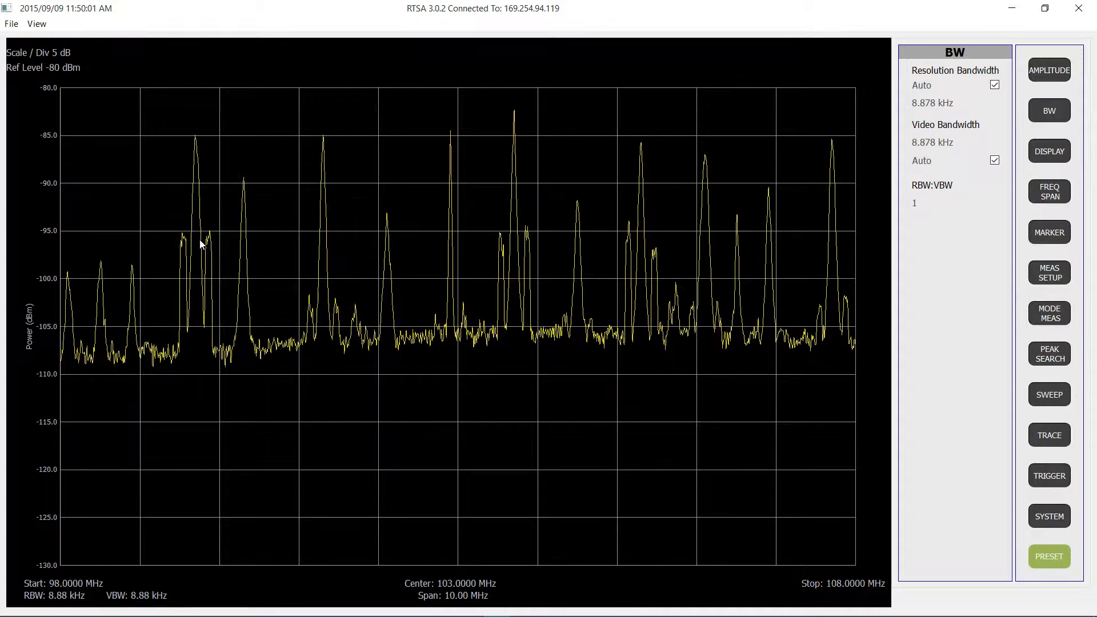
click(935, 105)
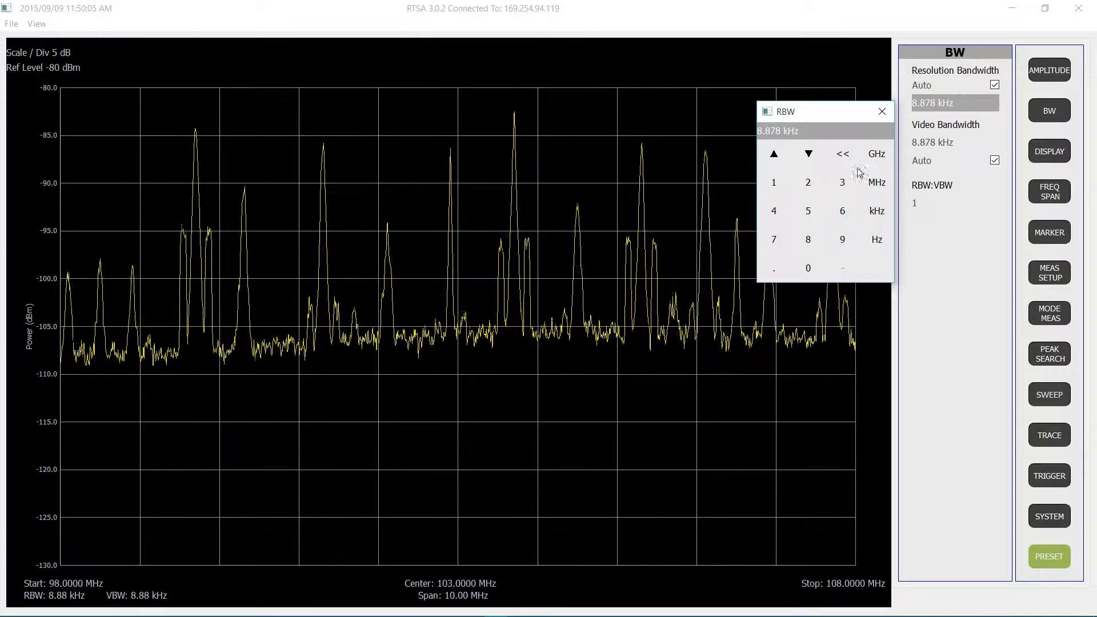
click(774, 154)
click(878, 212)
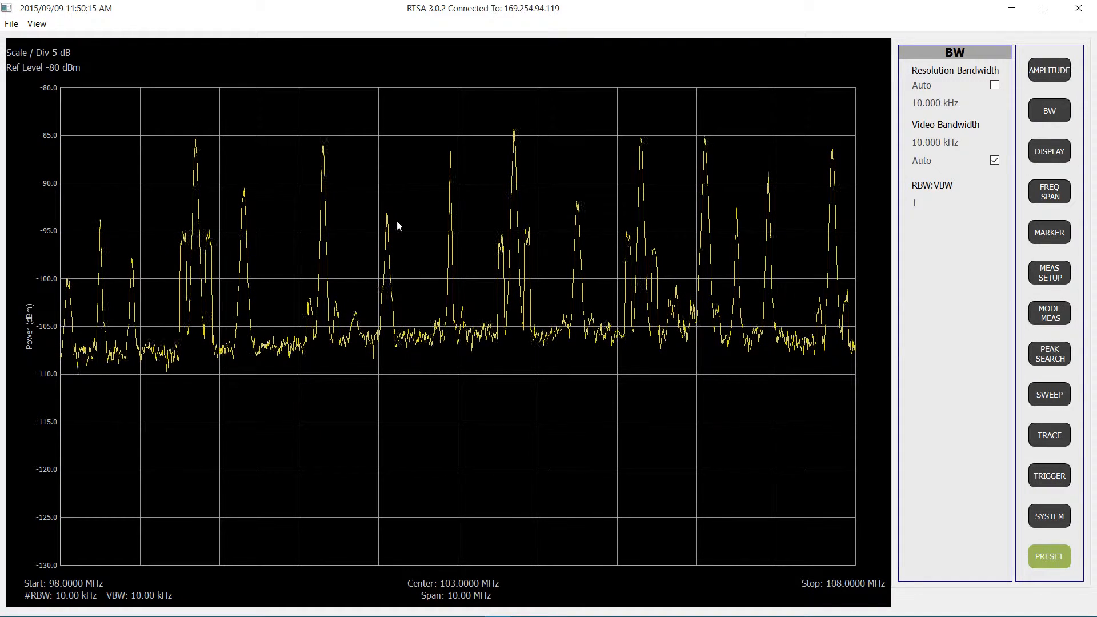
Step: Load the saved settings from the configuration file Band FM Radio Upper Half (98 - 108 MHz).config
click(10, 24)
click(36, 71)
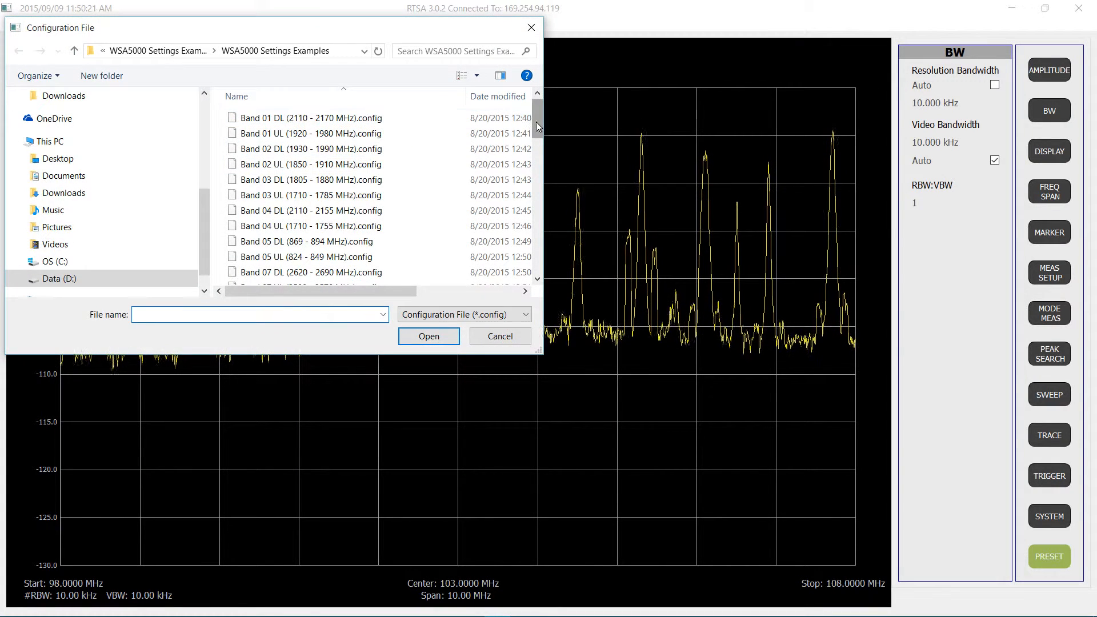
drag(535, 121, 530, 245)
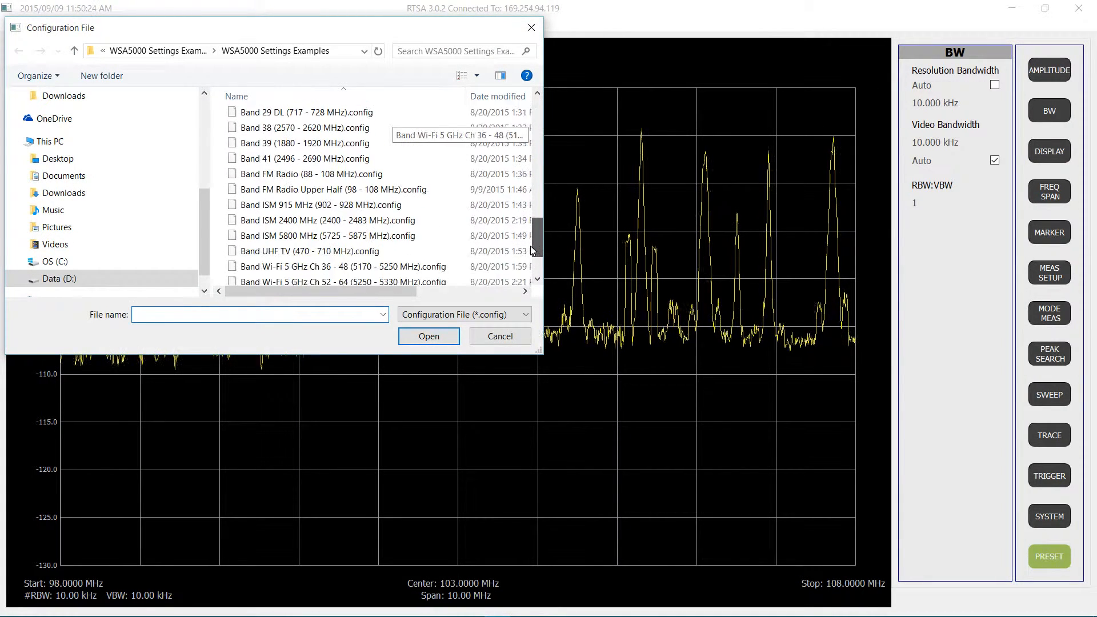
click(320, 190)
click(414, 337)
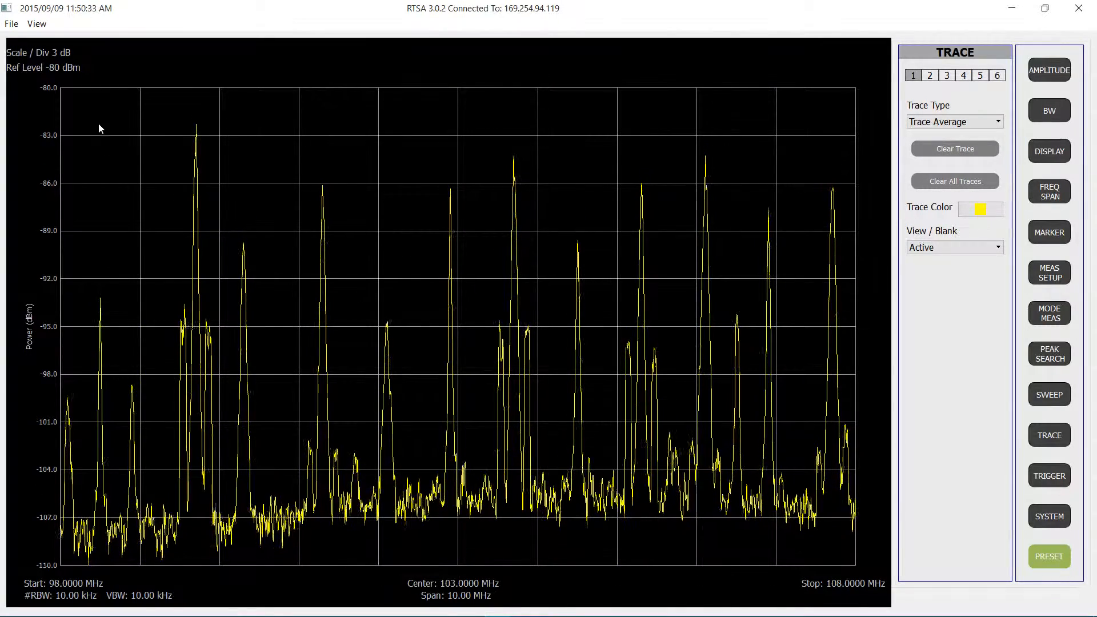
click(13, 25)
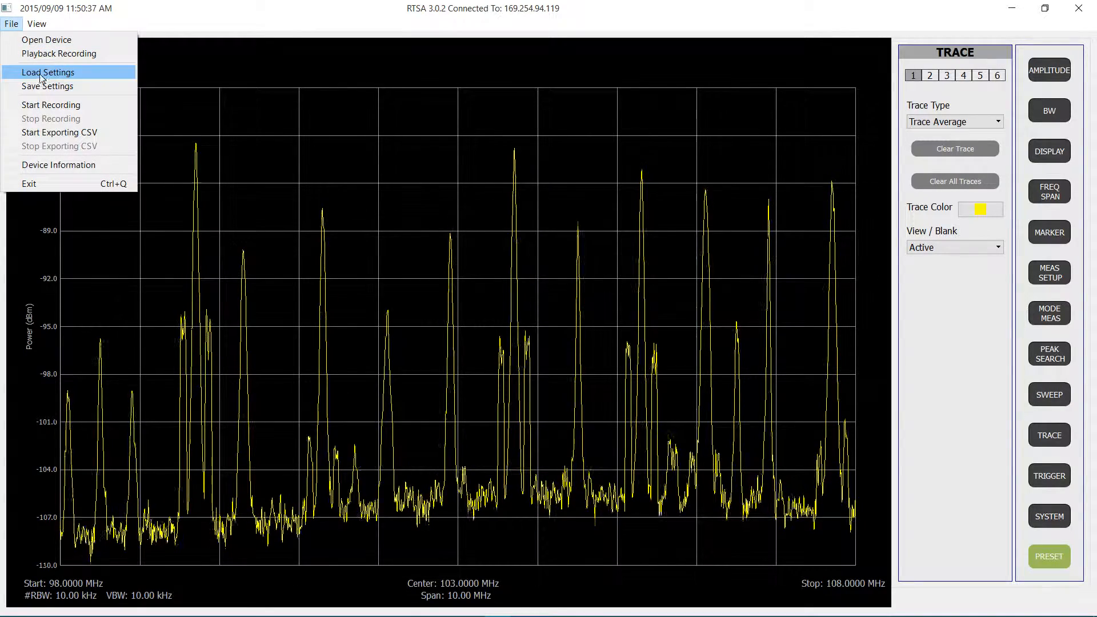
click(449, 177)
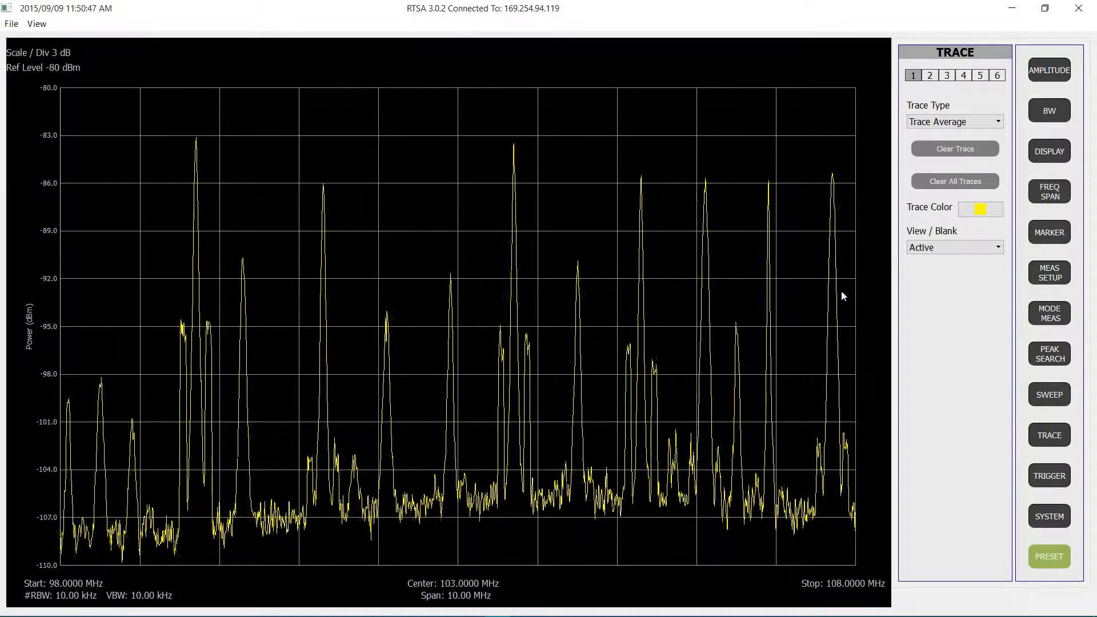
Step: Enable marker 1, place it on the highest peak with a peak search, and make its frequency the center frequency
click(1054, 235)
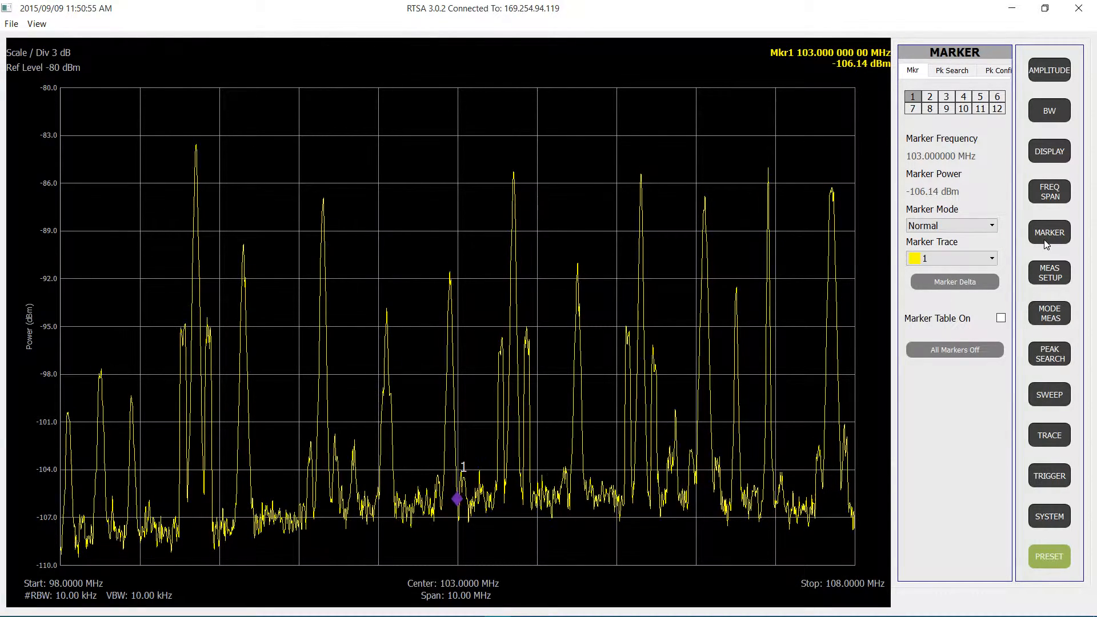
click(952, 71)
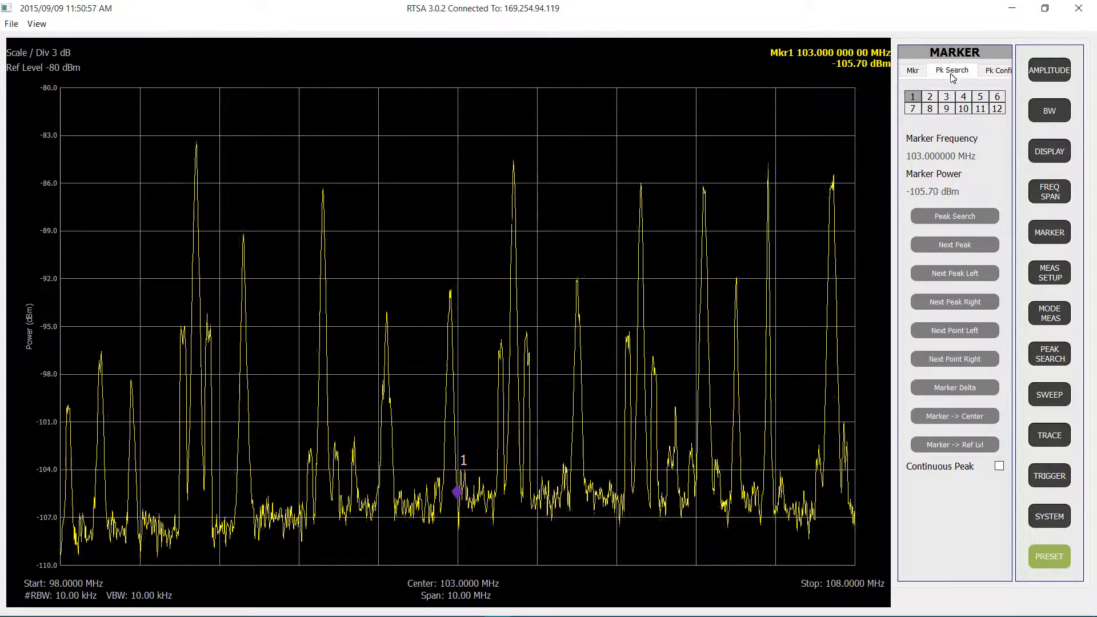
click(959, 216)
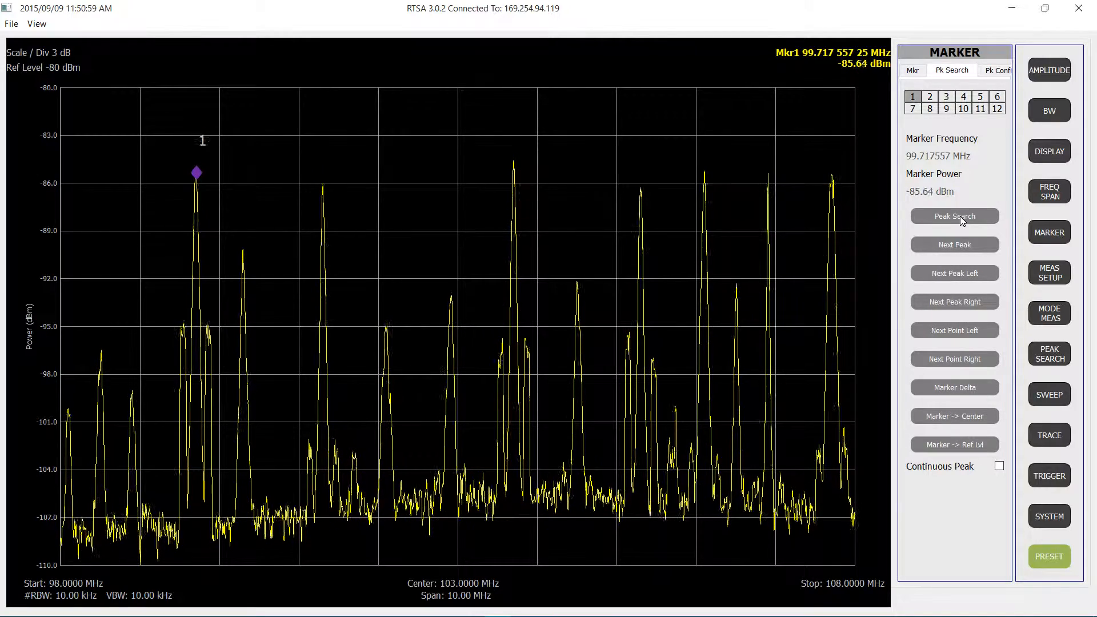
click(955, 417)
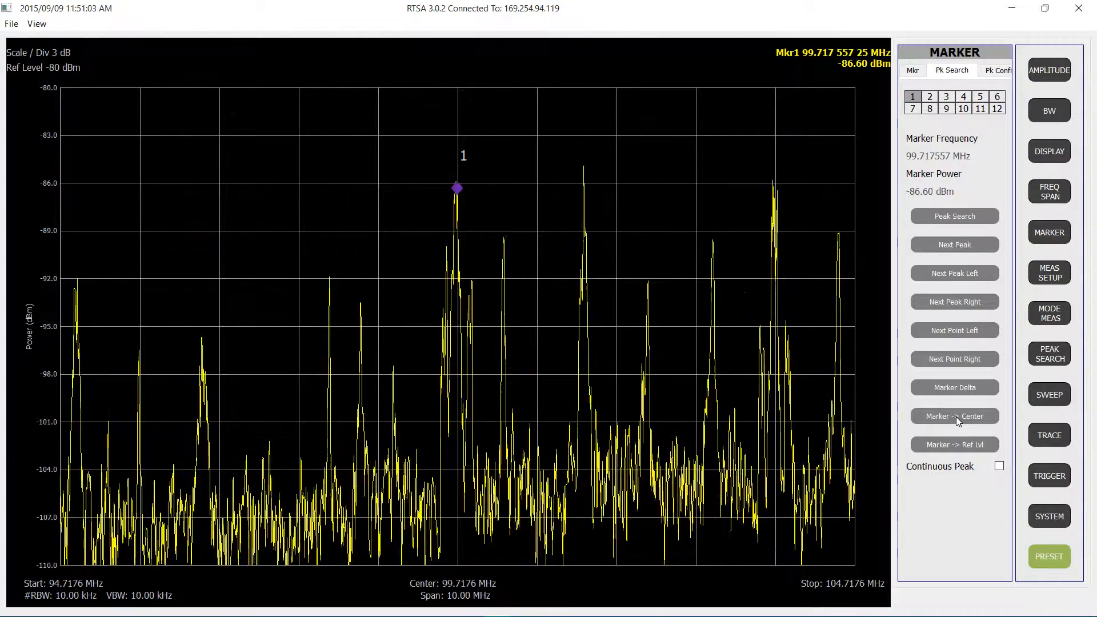
Step: Run another peak search for marker 1 and step it through the lower-frequency peaks to the one at the center of the span
click(945, 217)
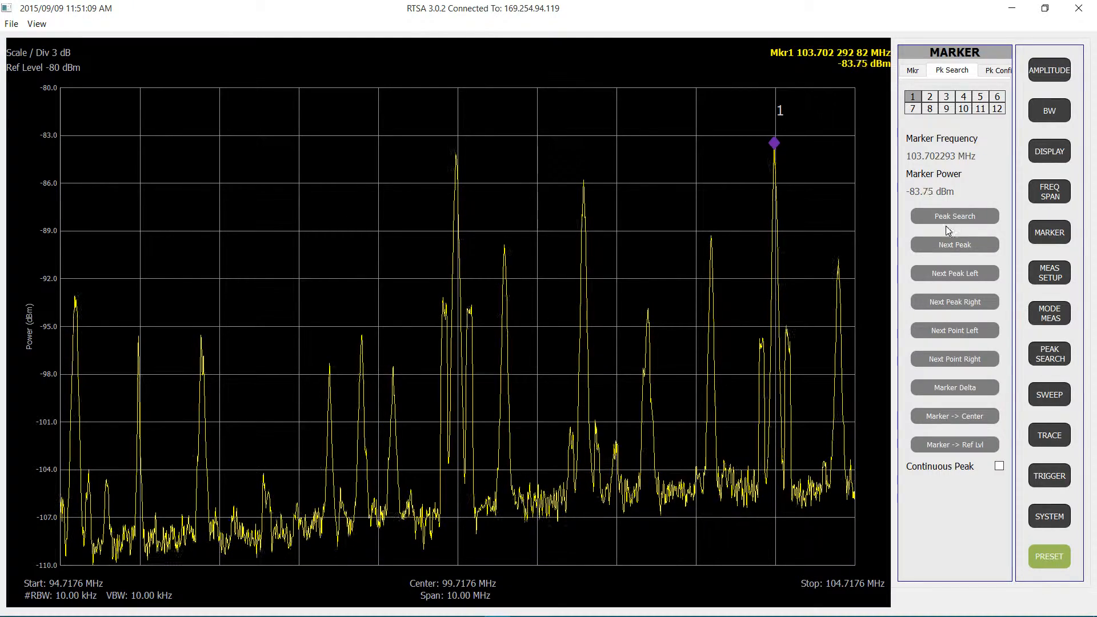
click(942, 273)
click(943, 273)
click(943, 273)
click(942, 273)
click(943, 273)
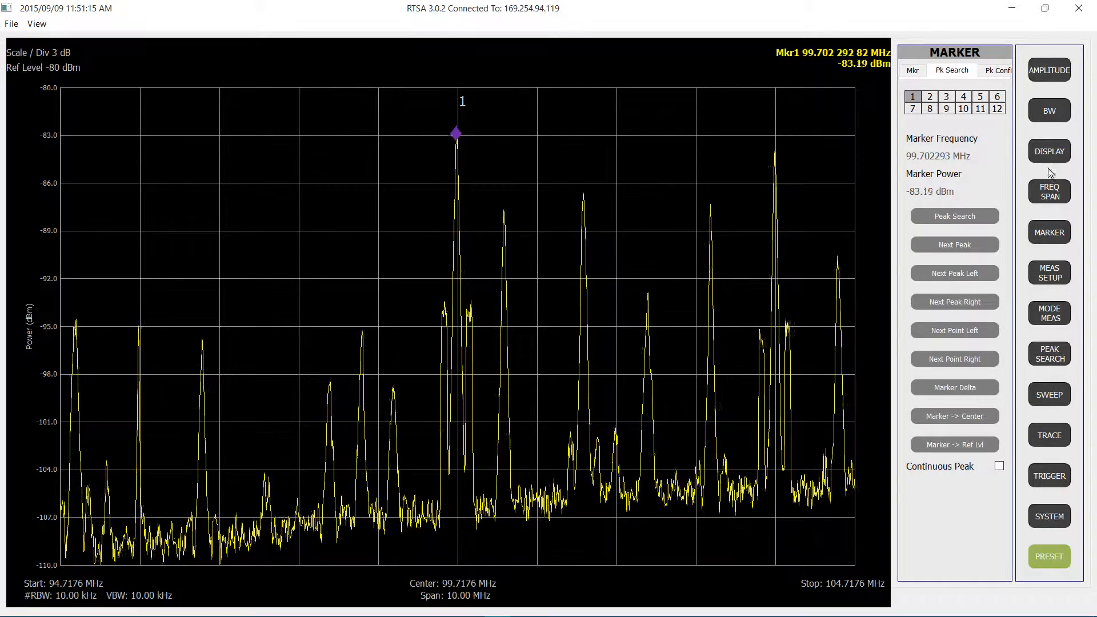
Step: Narrow the frequency span to 1 MHz around the center peak
click(1046, 196)
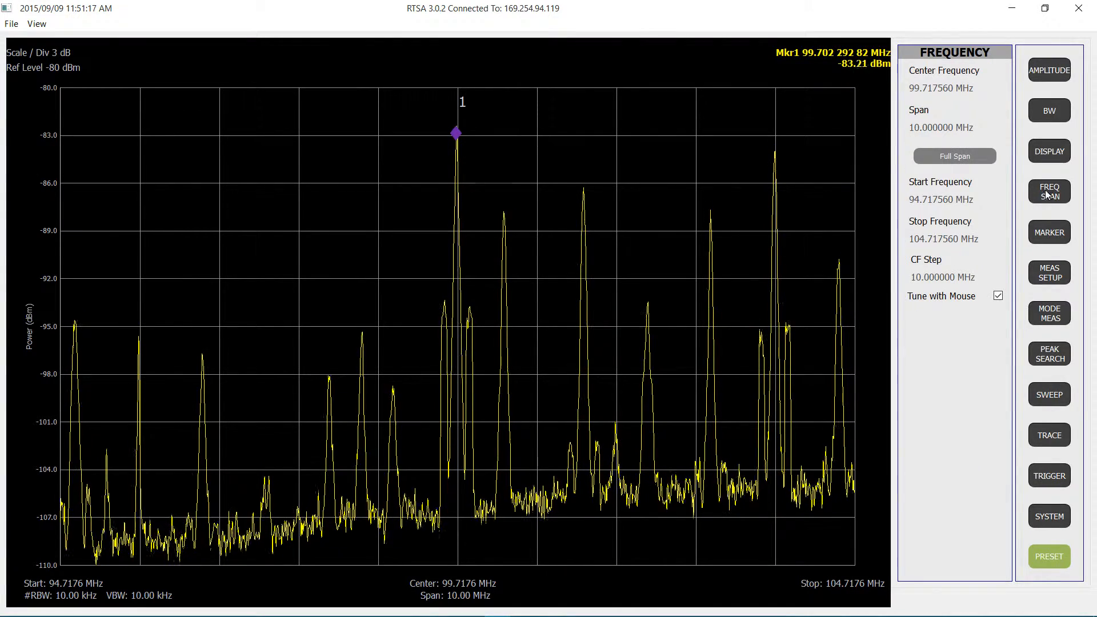
click(946, 128)
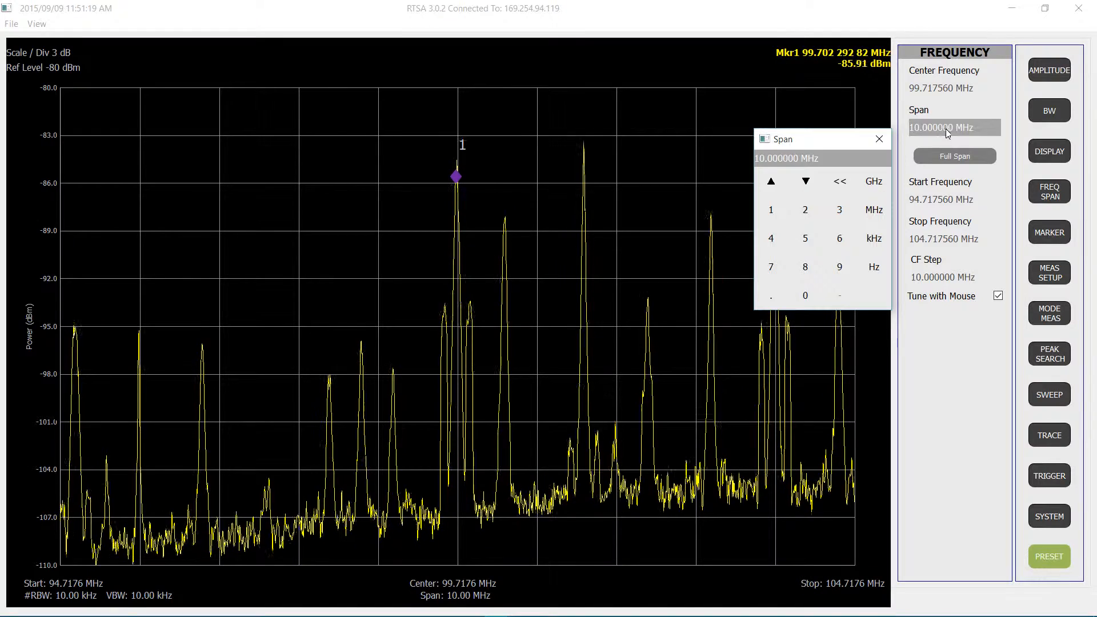
text(1)
click(867, 217)
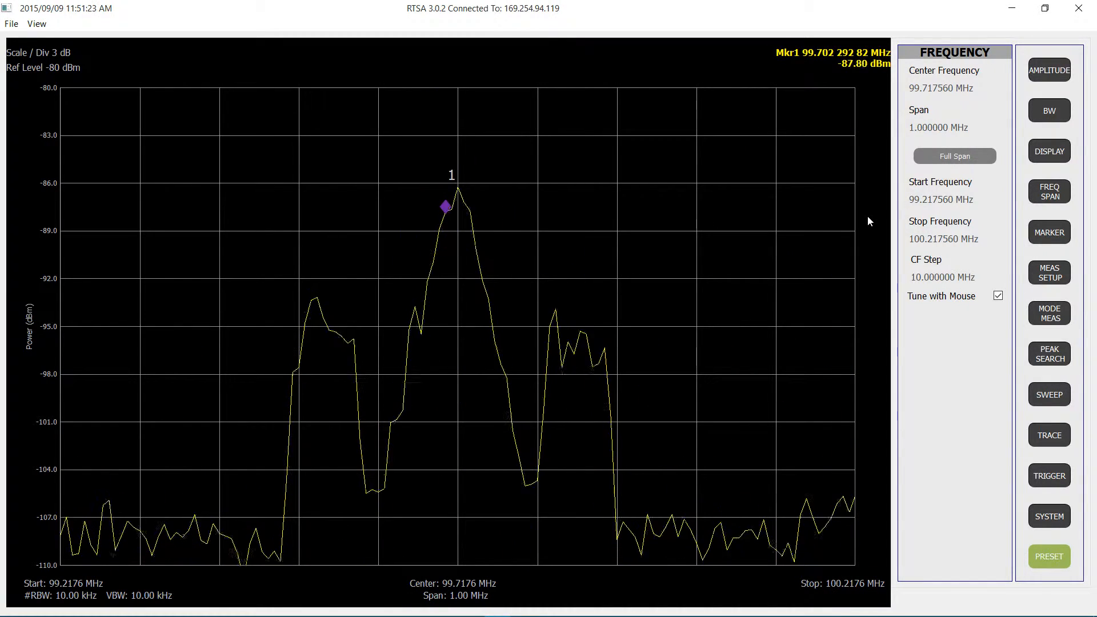